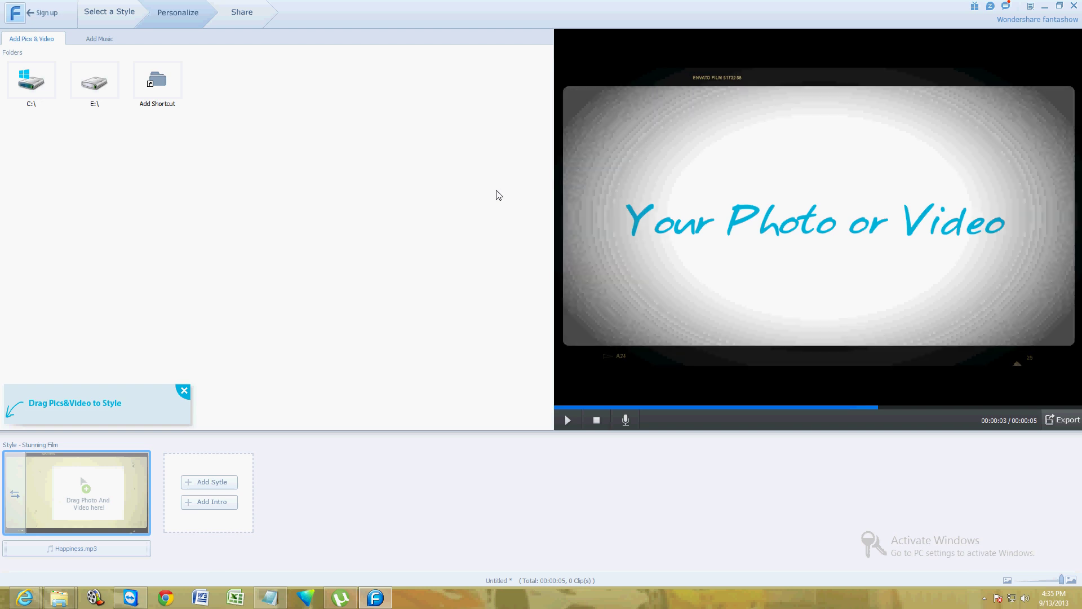
Open the slideshow style gallery with its Popular templates
left_click(117, 23)
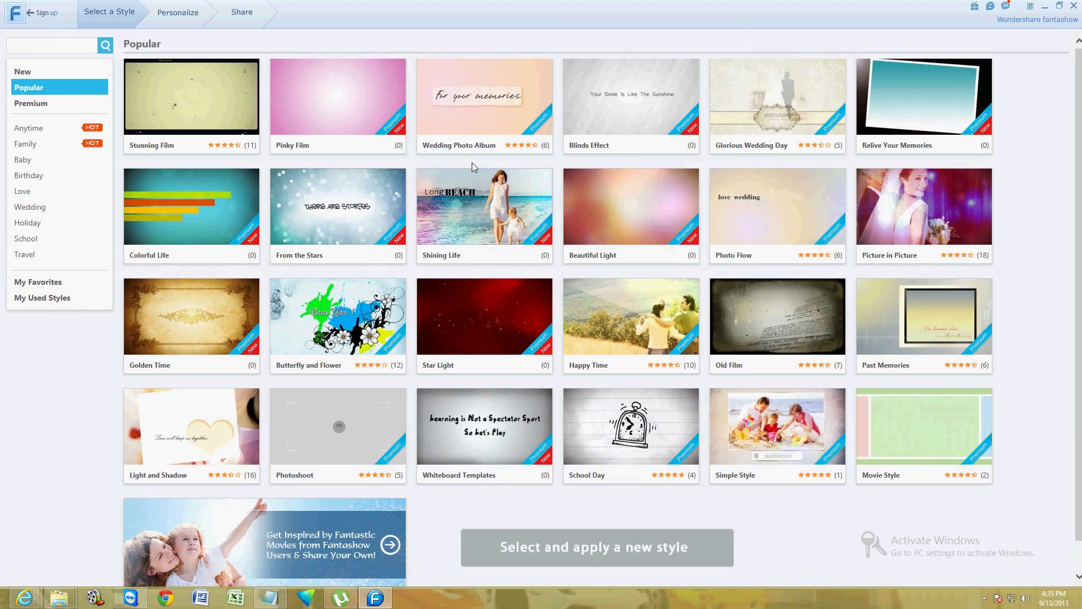
After previewing Shining Life, apply Stunning Film as a second style block
left_click(473, 170)
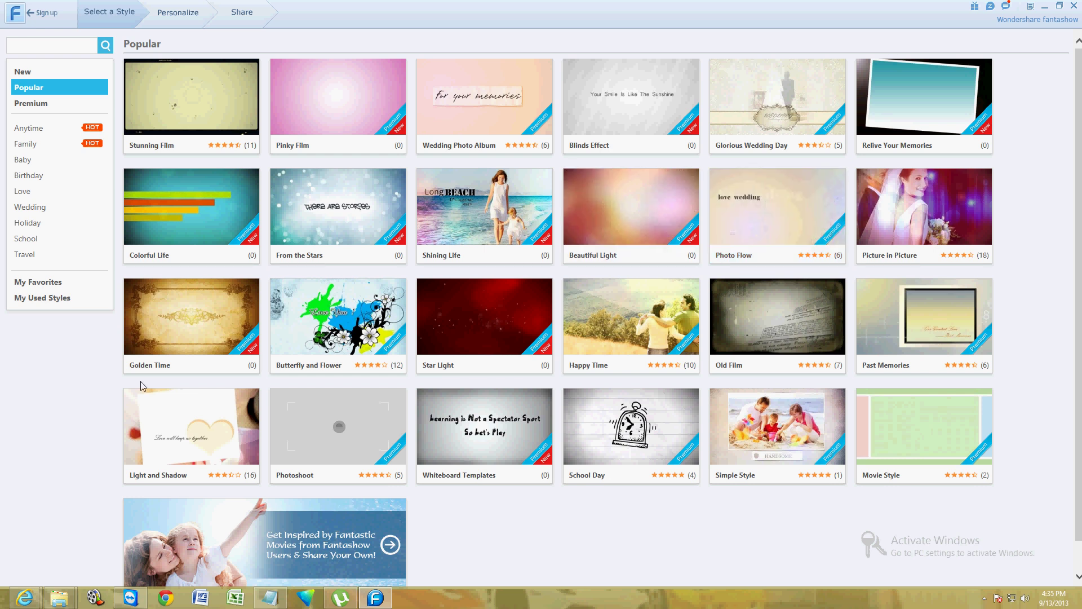
left_click(175, 111)
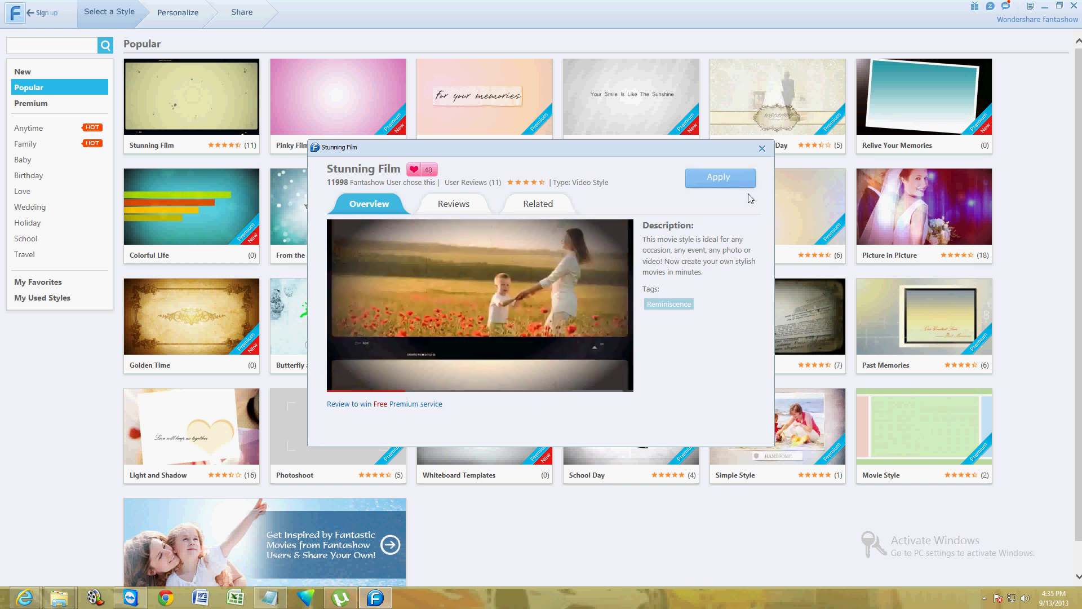
left_click(721, 179)
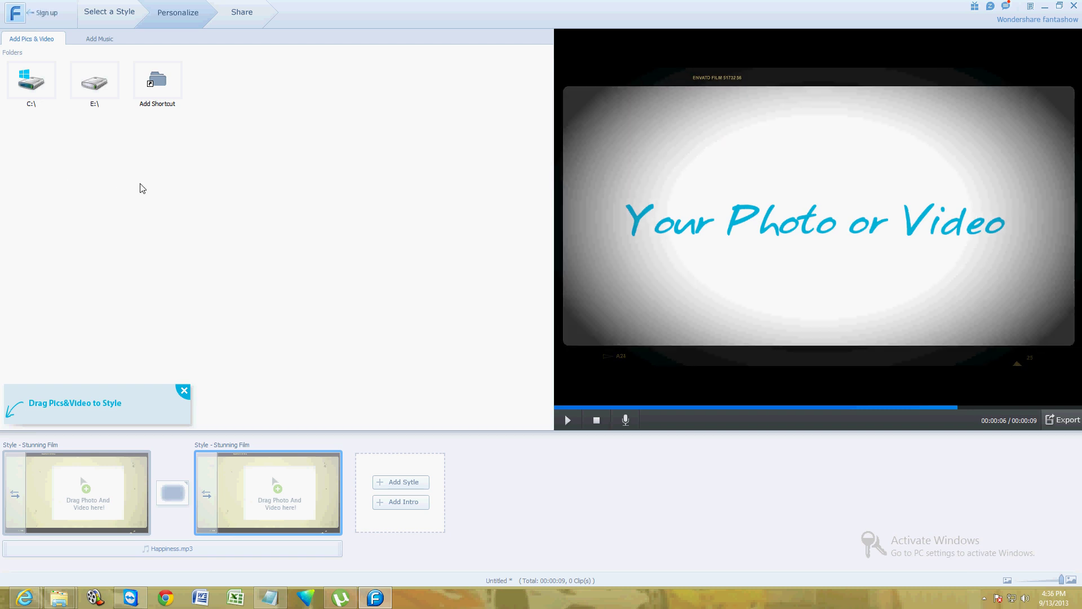
double_click(31, 95)
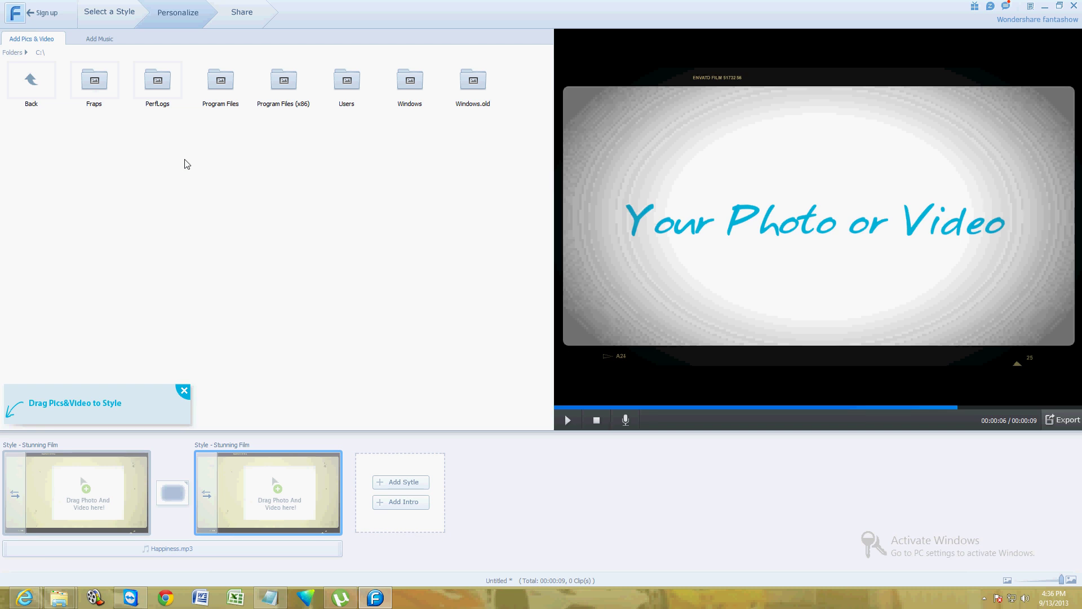
Browse Users, the user folder and Desktop into the Inaguracion Y Primeros Dias De Cyber La Cueva folder
double_click(339, 88)
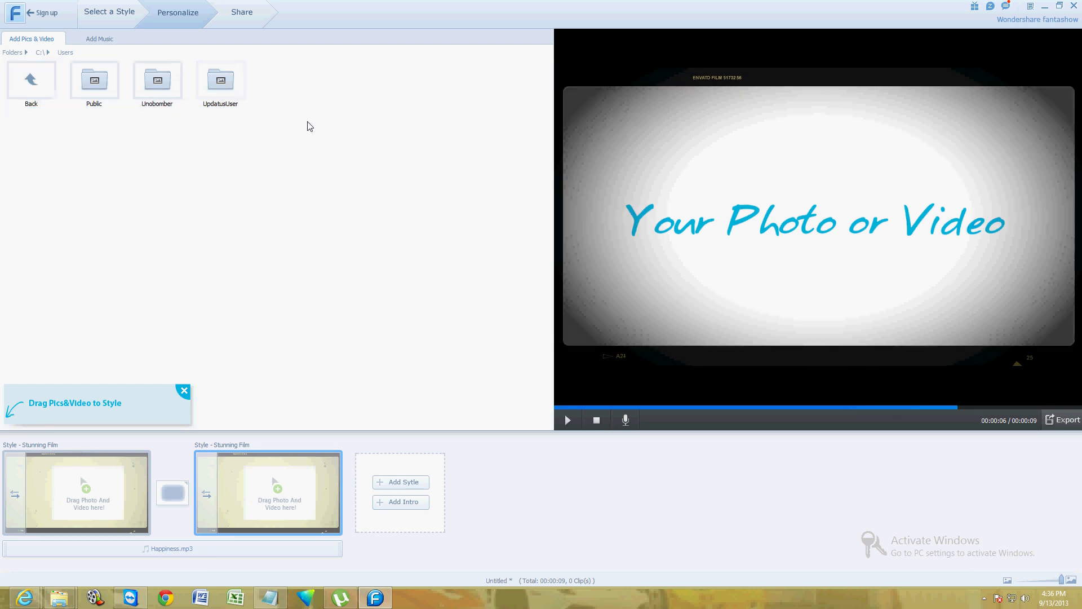
double_click(162, 99)
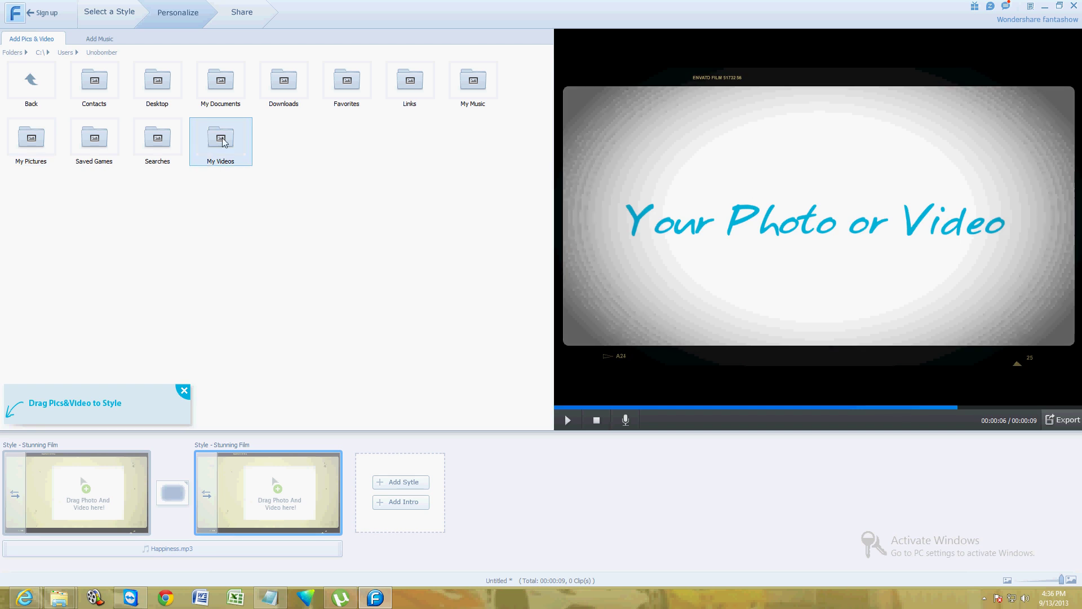
double_click(162, 96)
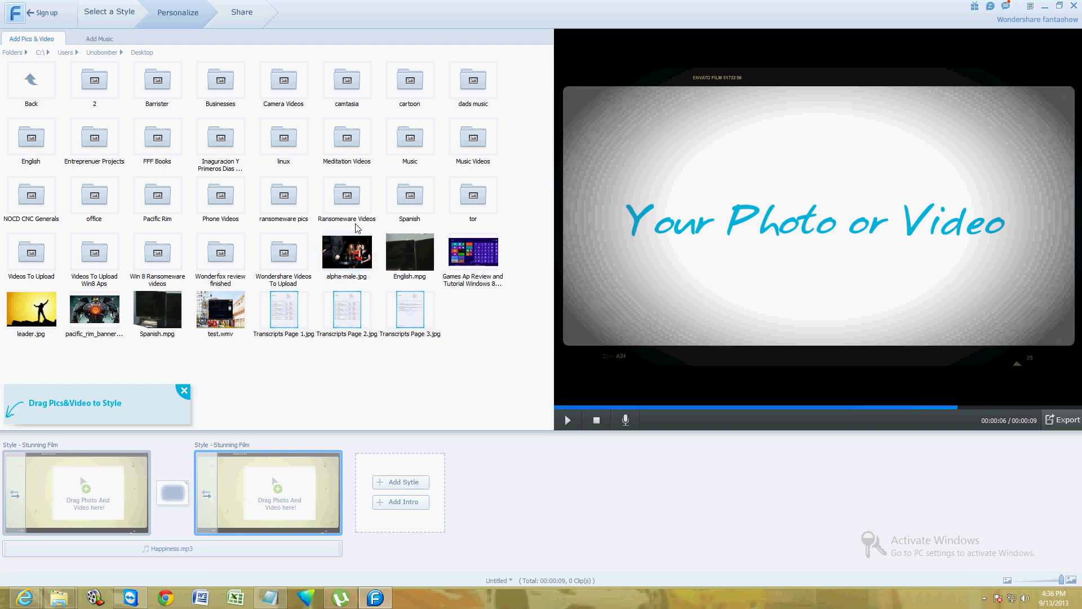
double_click(224, 146)
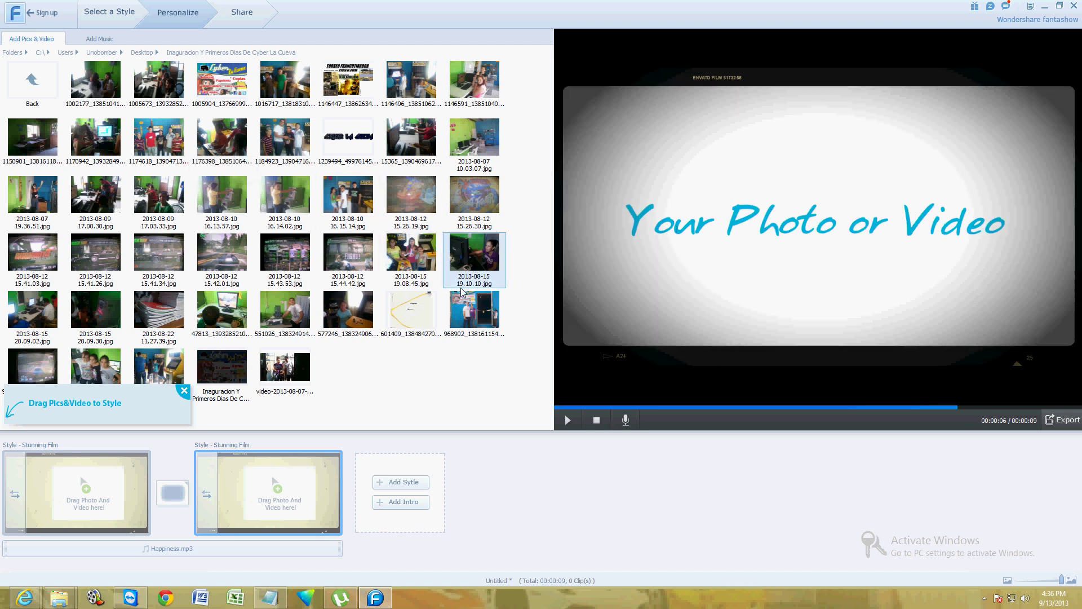
left_click_drag(462, 327, 464, 352)
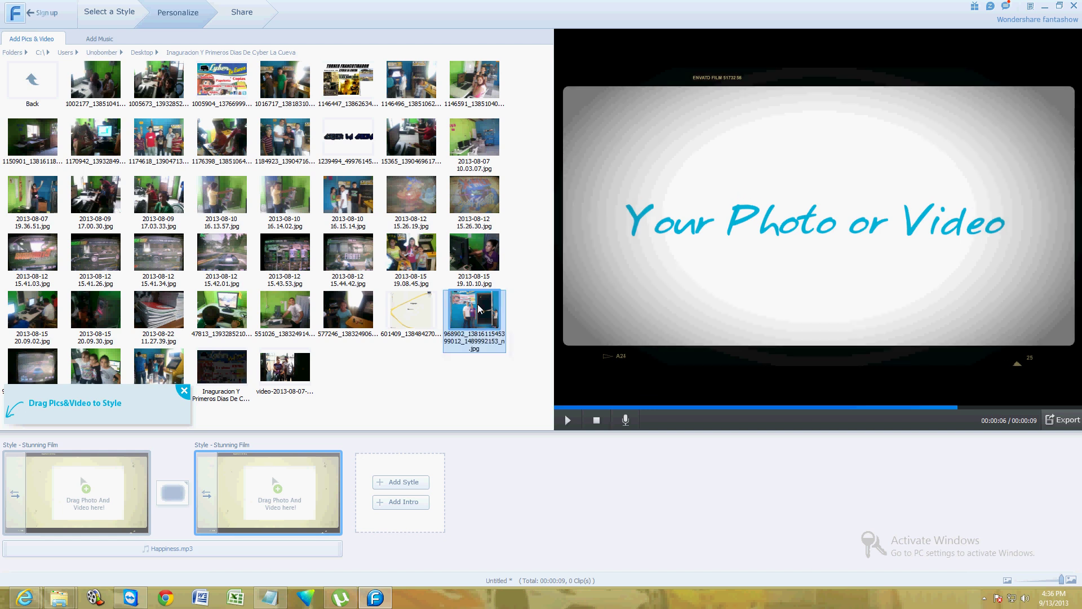
Put the doorway photo in the first block and seven selected cafe photos in the second
left_click_drag(463, 351, 89, 506)
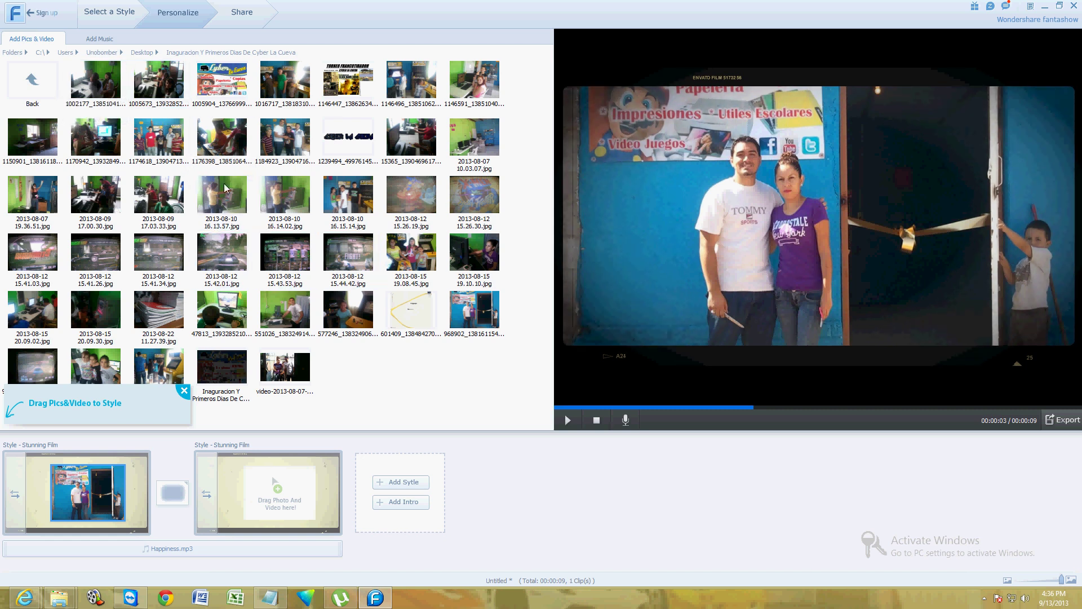
left_click(160, 139)
left_click(167, 89, "ctrl")
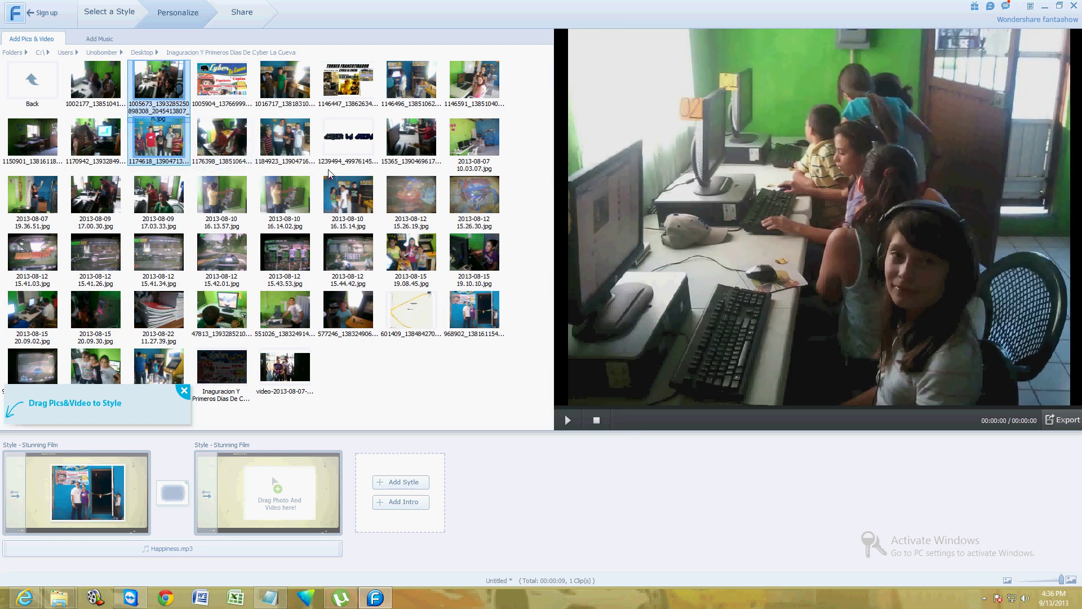
left_click(294, 88, "ctrl")
left_click(474, 85, "ctrl")
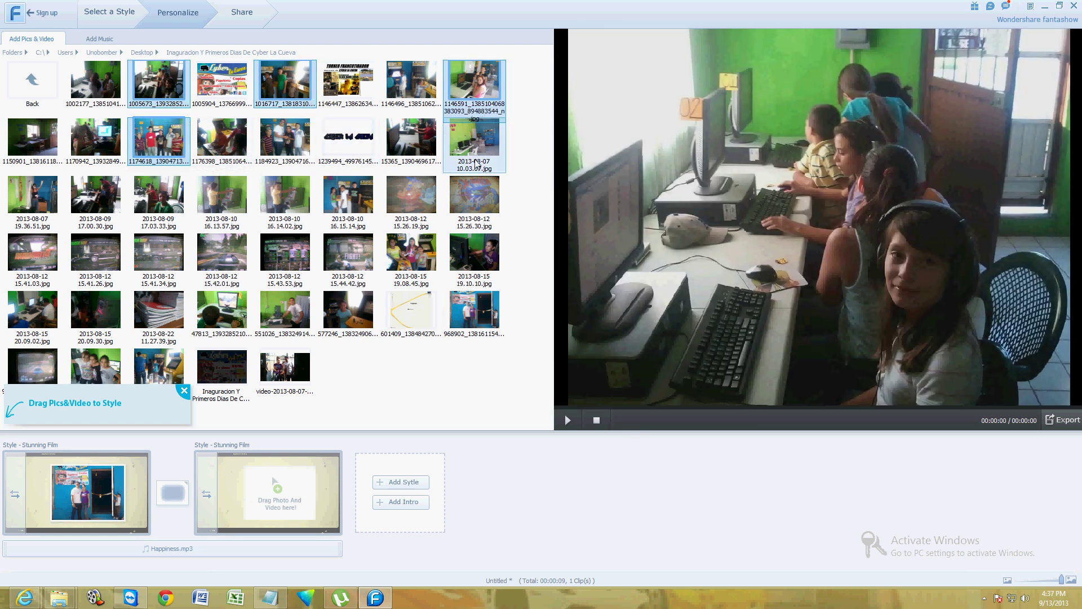
left_click(473, 140, "ctrl")
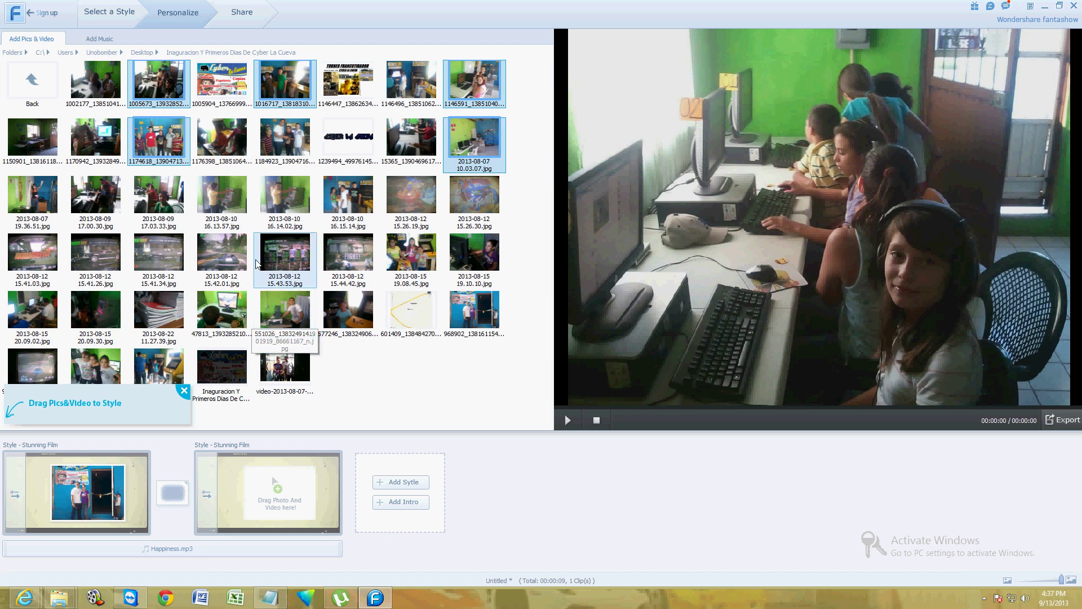
left_click(280, 193, "ctrl")
left_click(47, 203, "ctrl")
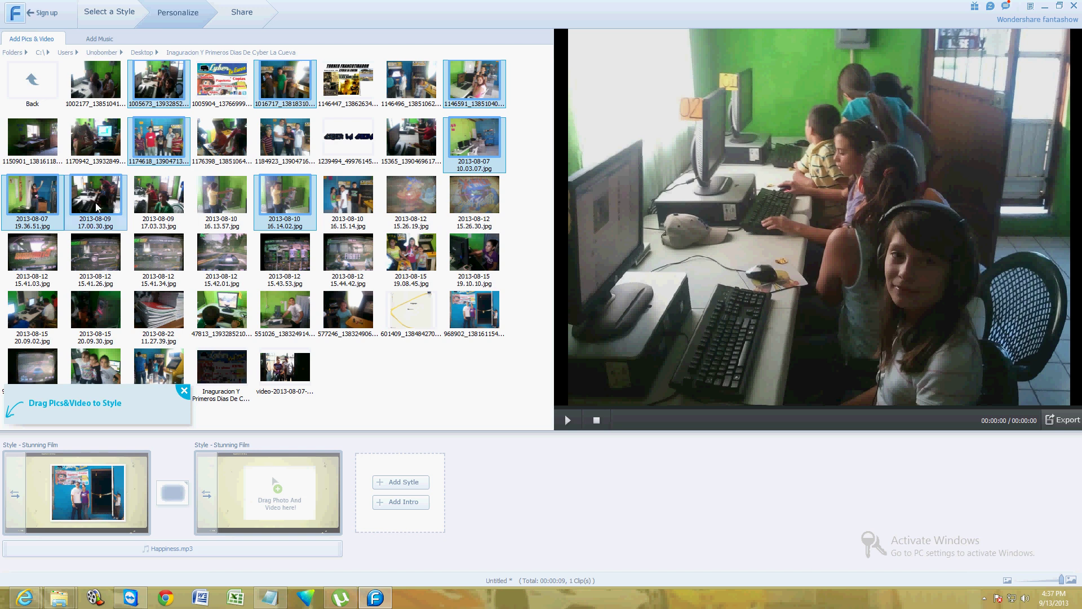
left_click_drag(98, 203, 246, 495)
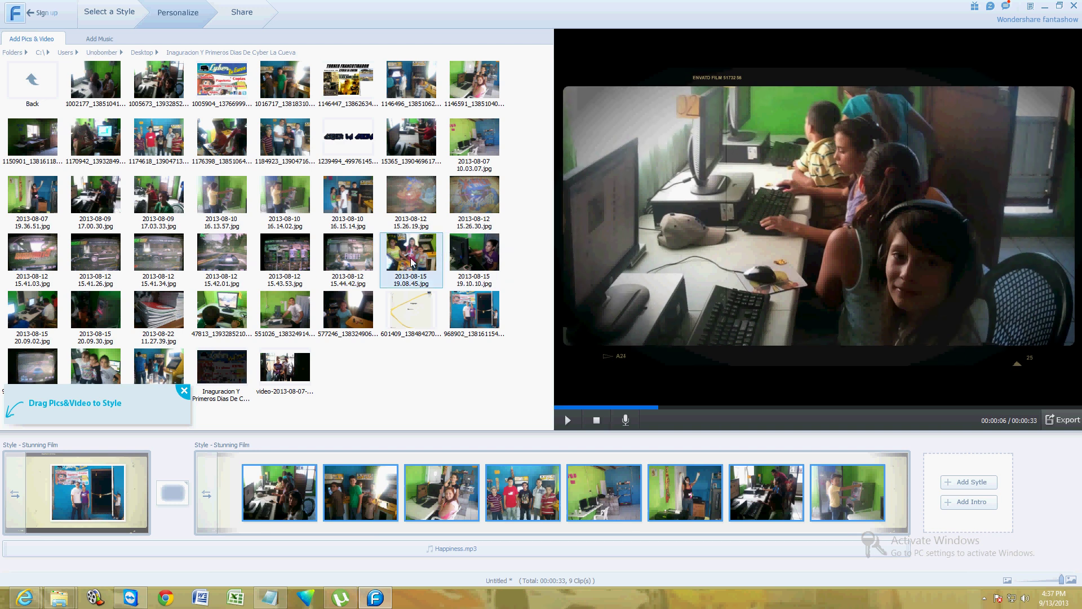
Add five more cafe photos to the storyboard end, finishing with the three girls
left_click_drag(422, 243, 913, 490)
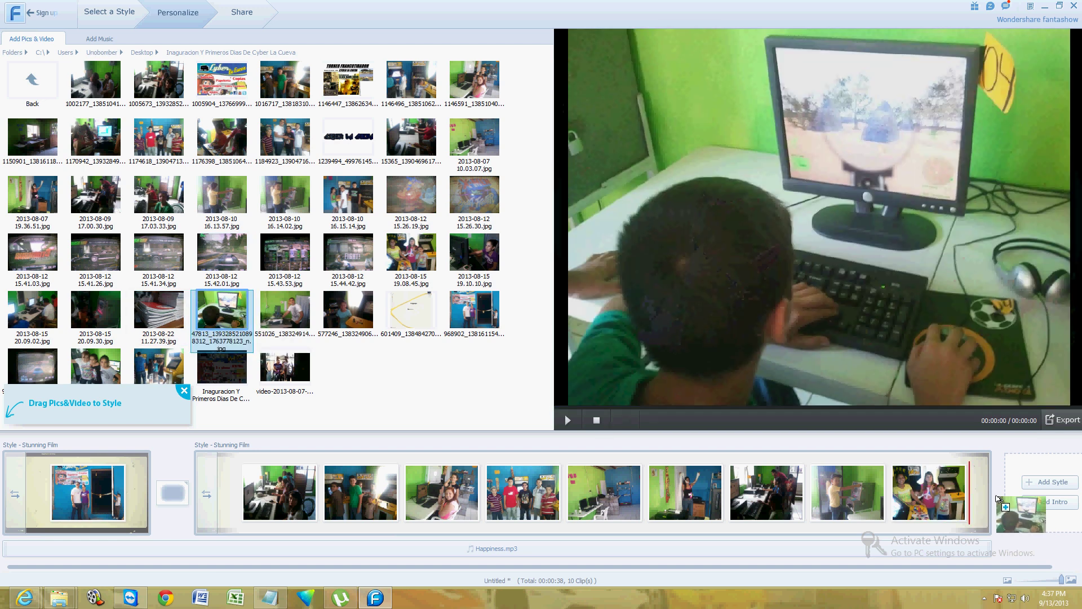
left_click_drag(206, 316, 846, 487)
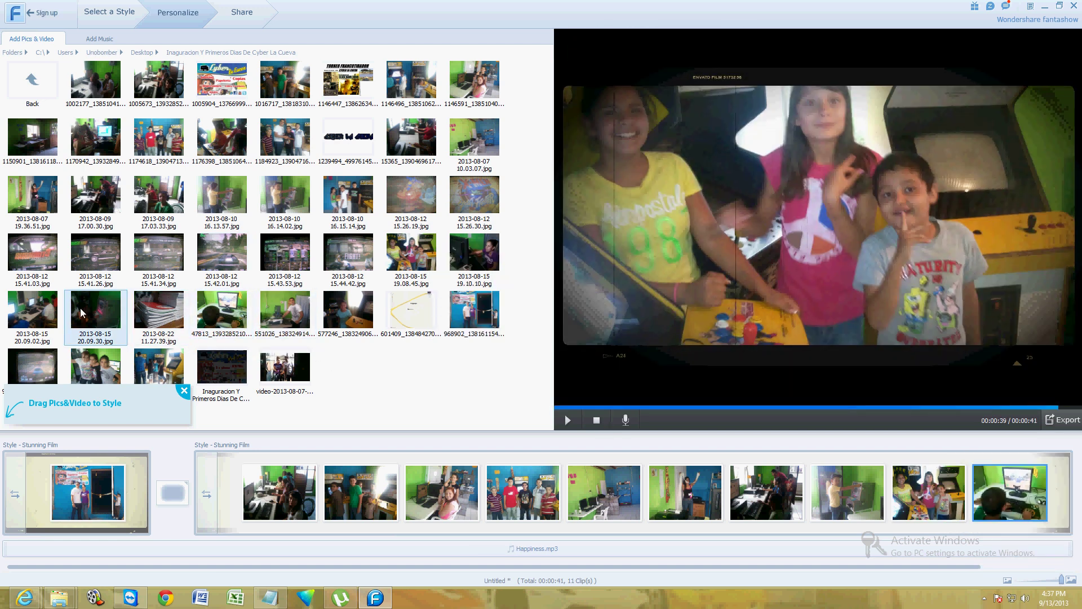
left_click_drag(32, 314, 947, 517)
left_click_drag(96, 313, 846, 491)
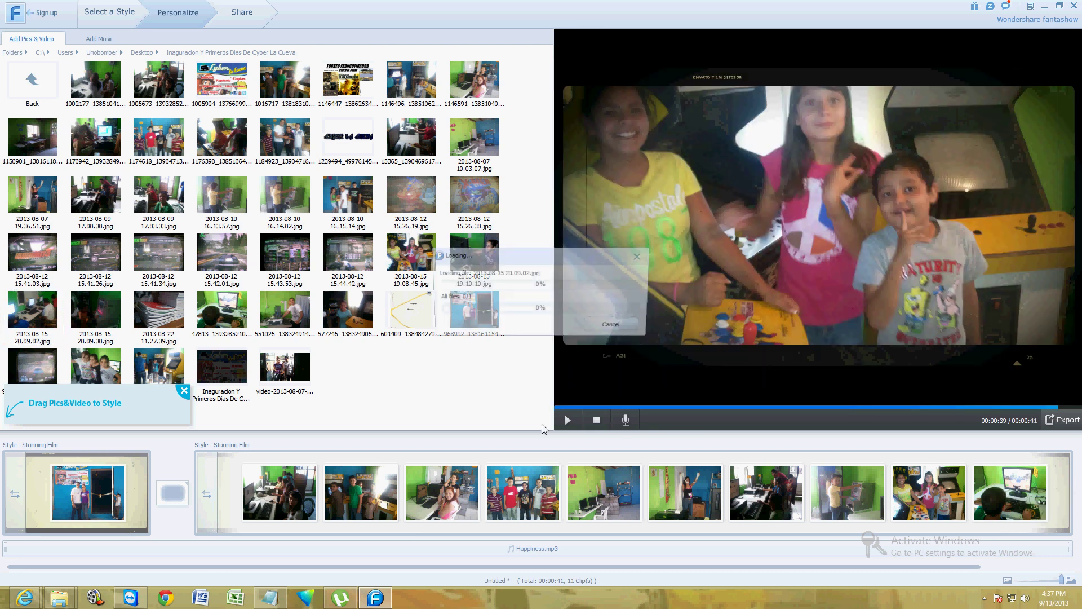
left_click_drag(92, 363, 1056, 487)
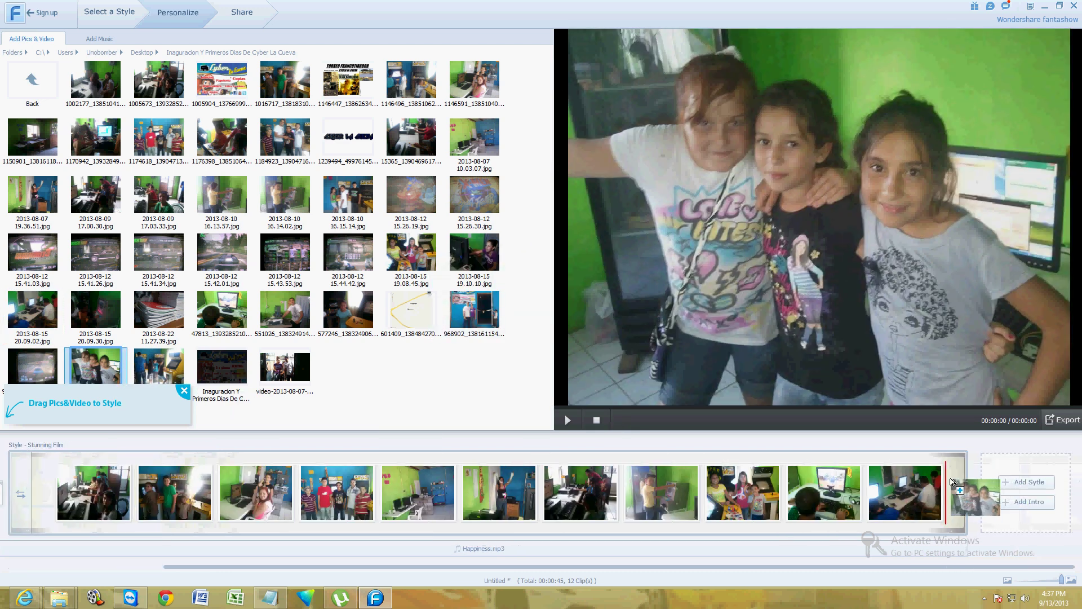
left_click_drag(1058, 488, 972, 495)
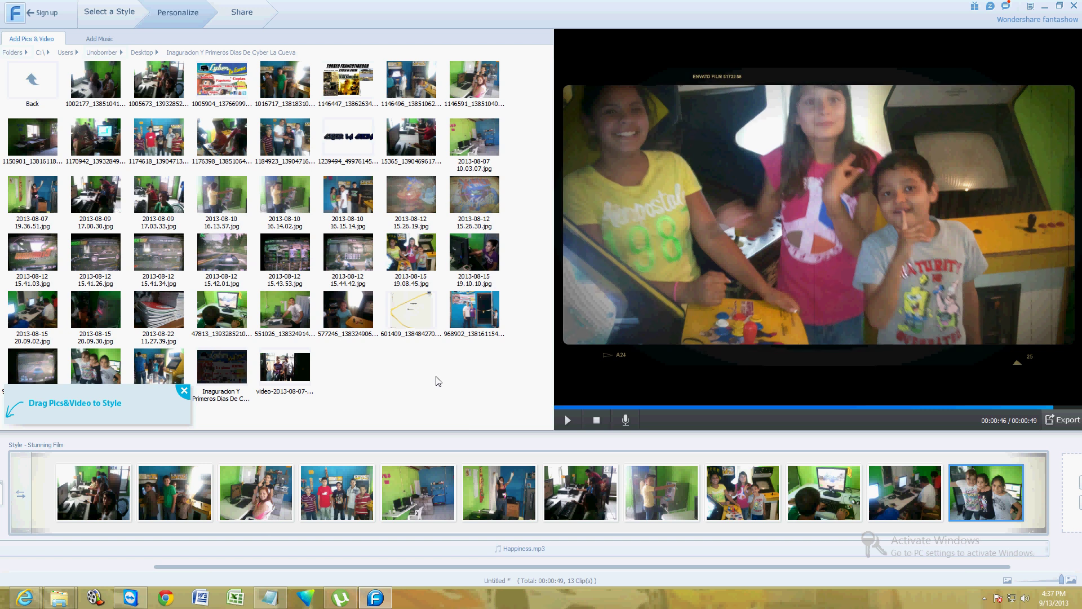
left_click(97, 43)
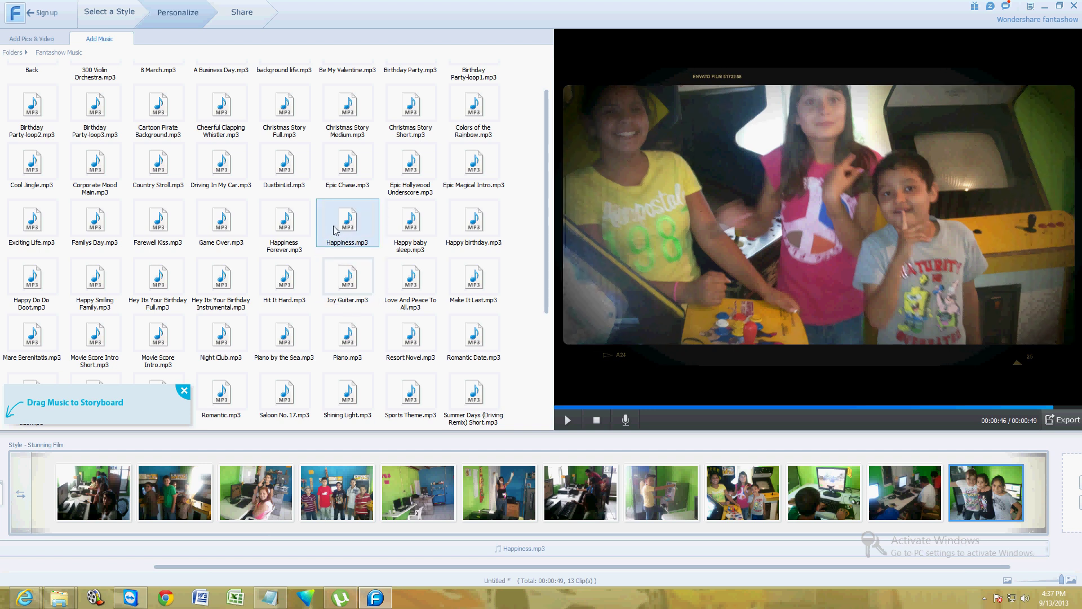
Drag Happiness.mp3 onto the music track below the storyboard
left_click_drag(345, 230, 90, 553)
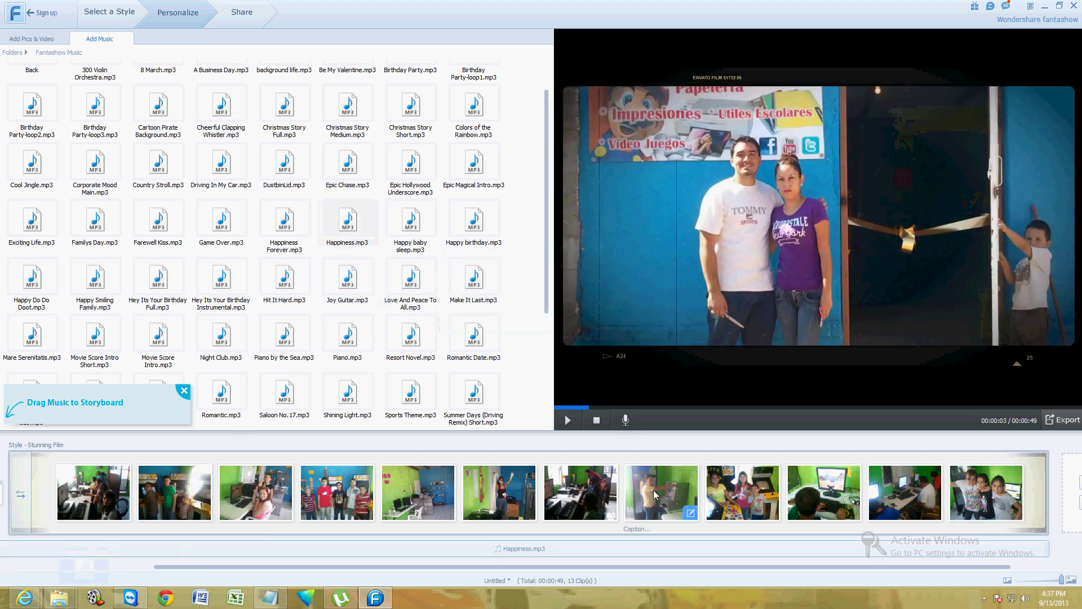
mouse_move(555, 408)
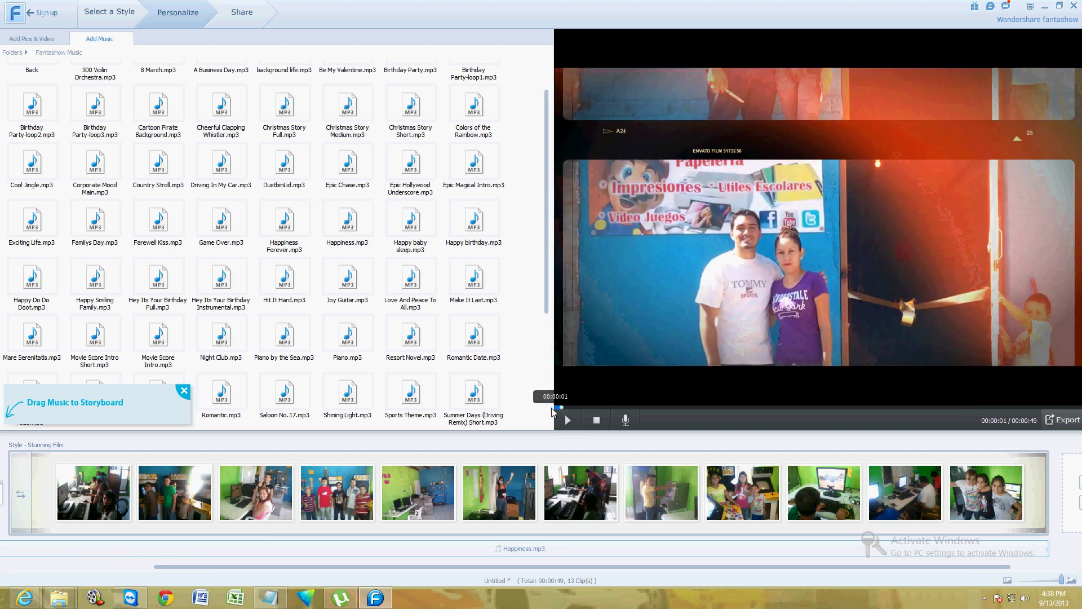
left_click(563, 411)
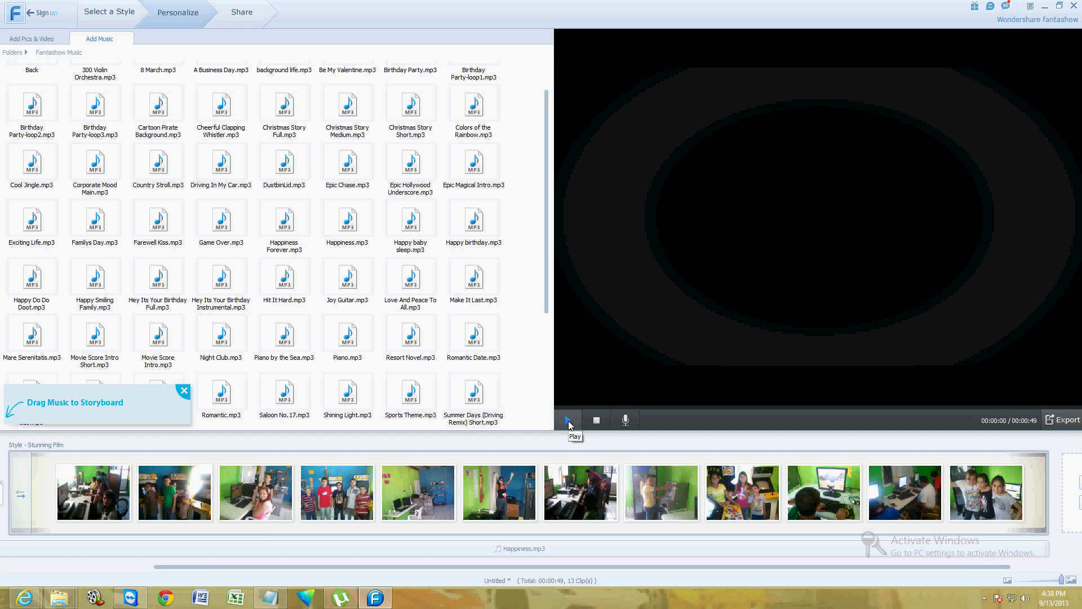
left_click(569, 421)
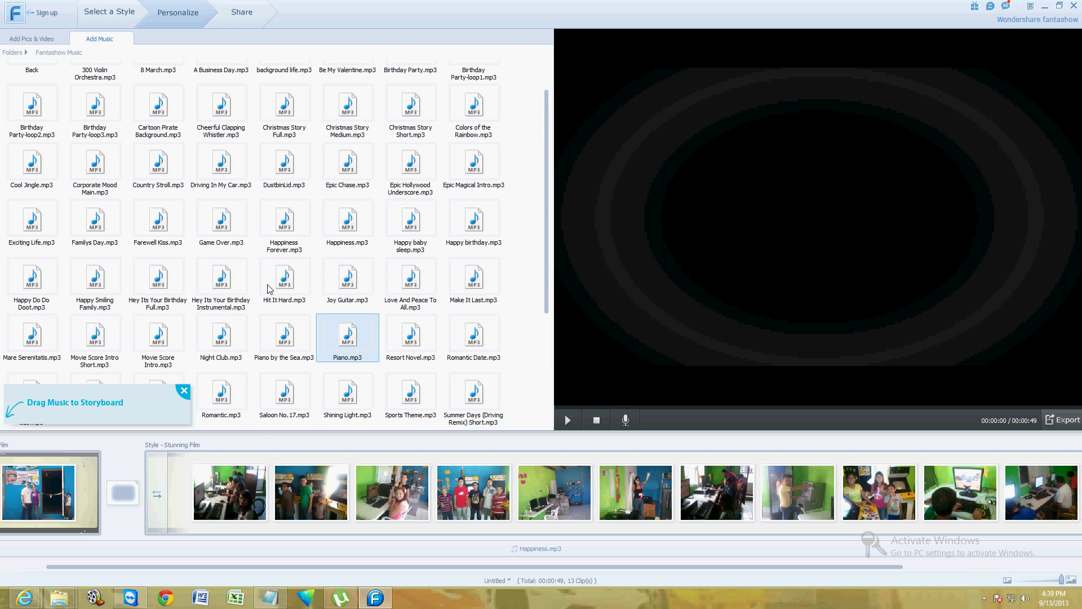
left_click(336, 157)
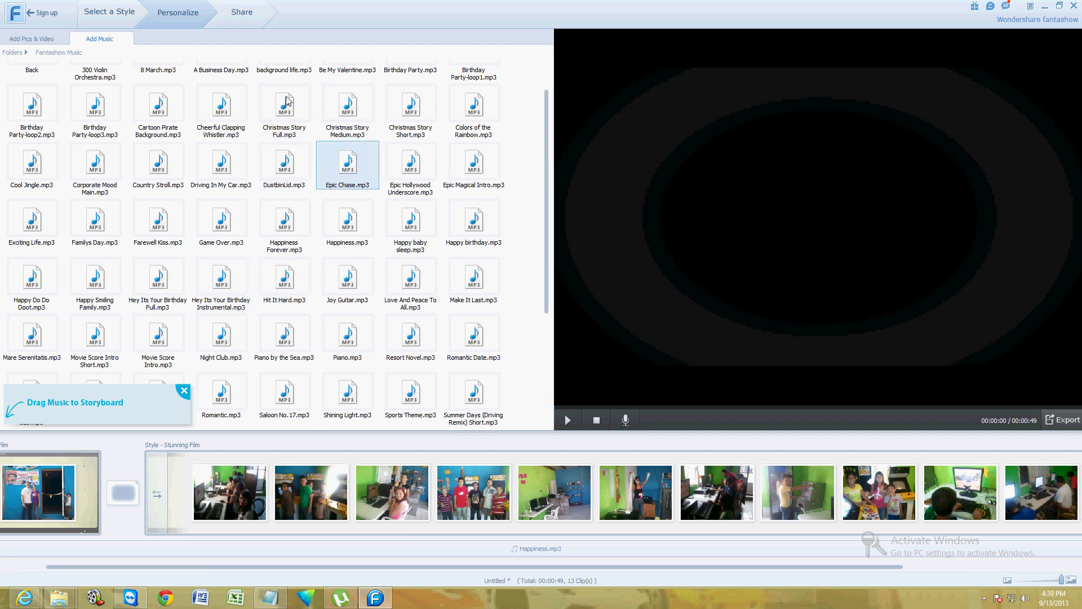
left_click(244, 17)
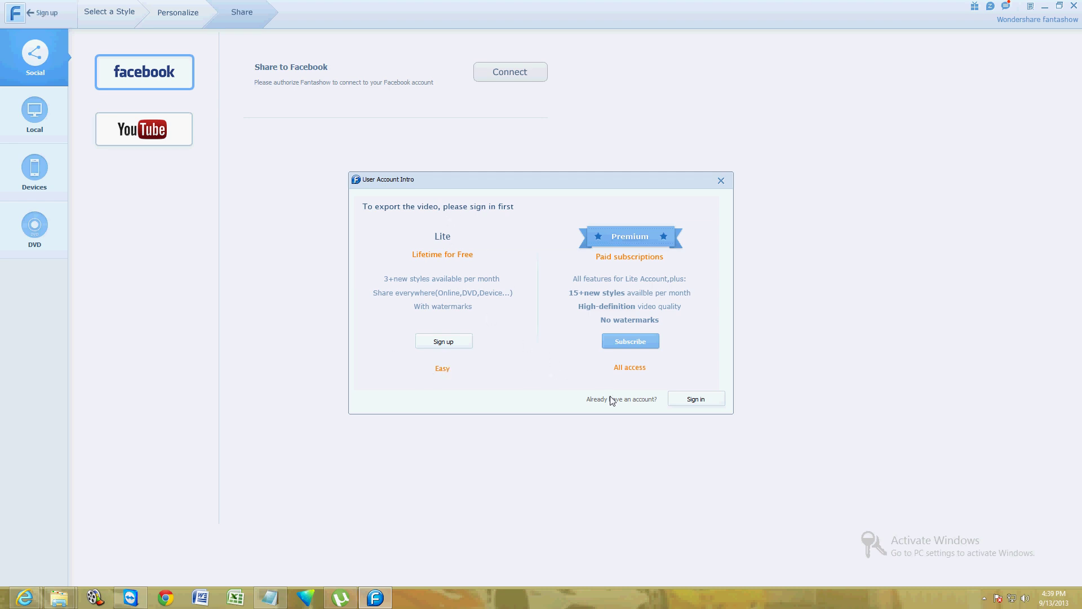
left_click(722, 182)
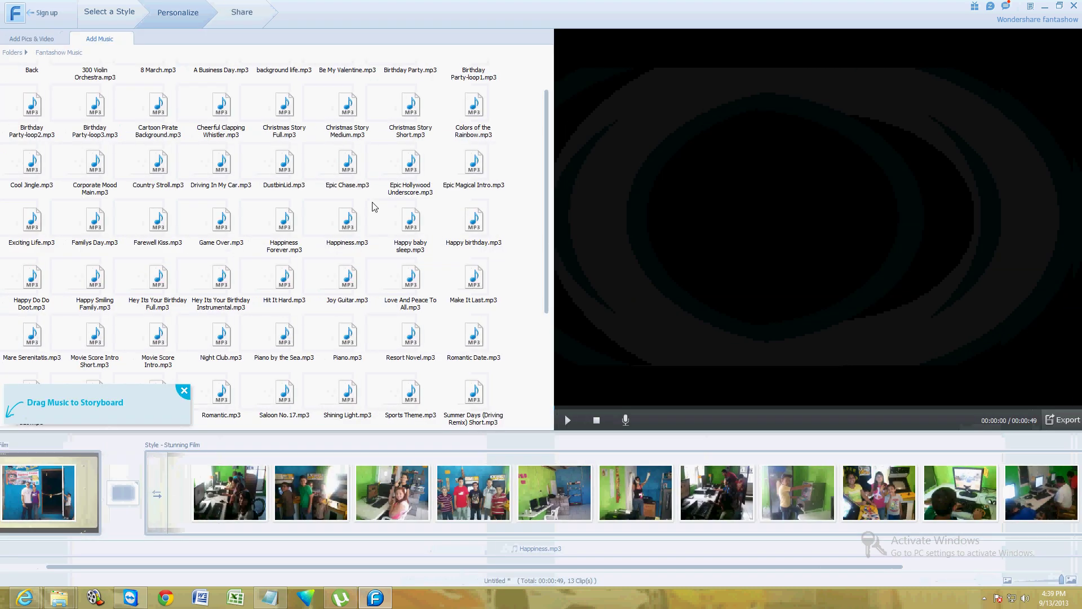
left_click(243, 19)
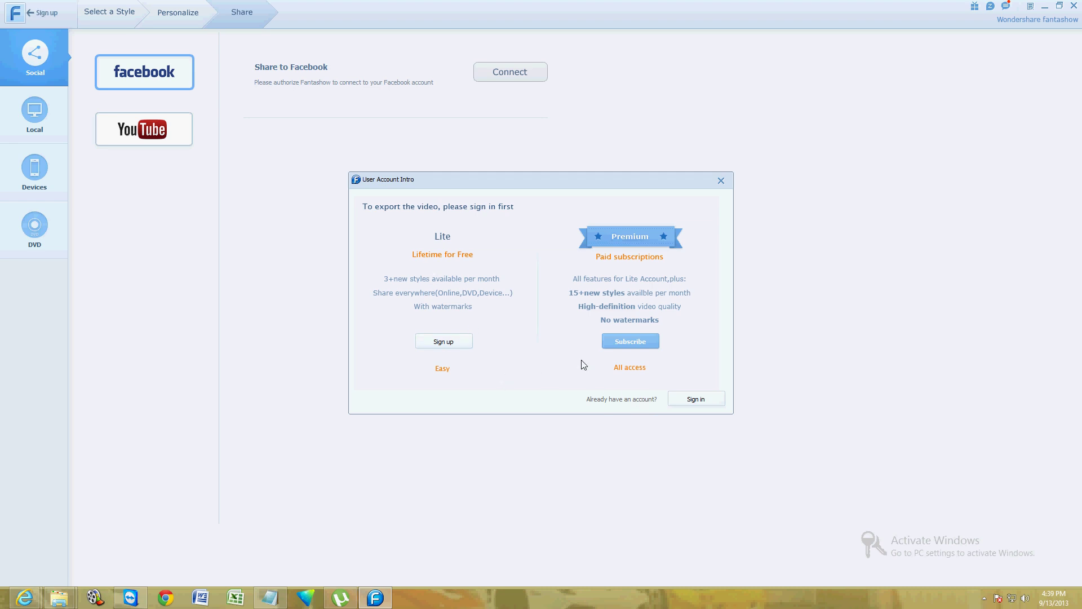
left_click(445, 344)
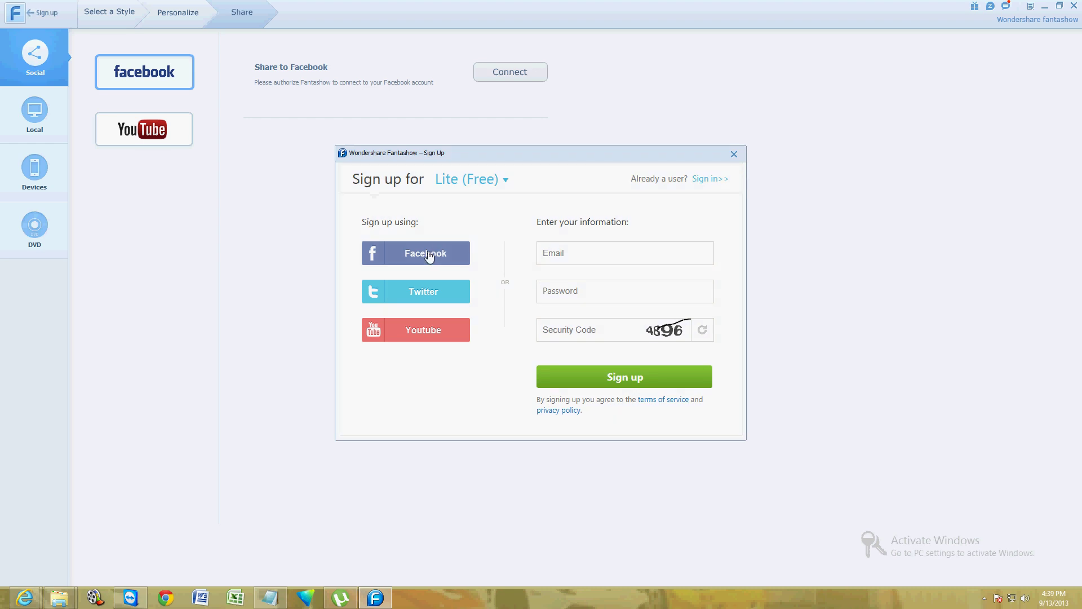
left_click(734, 155)
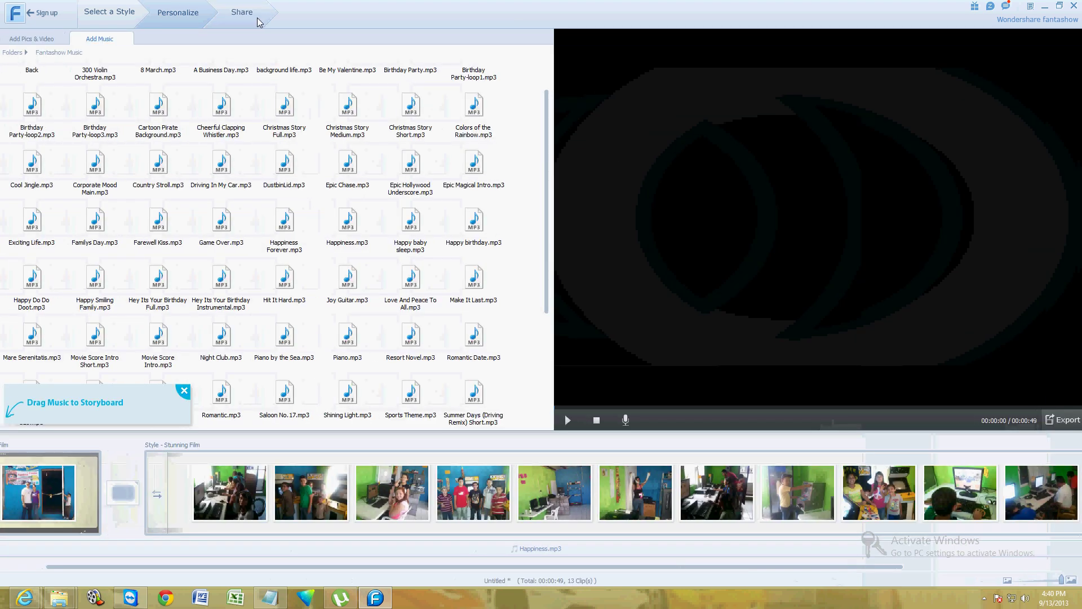
left_click(256, 19)
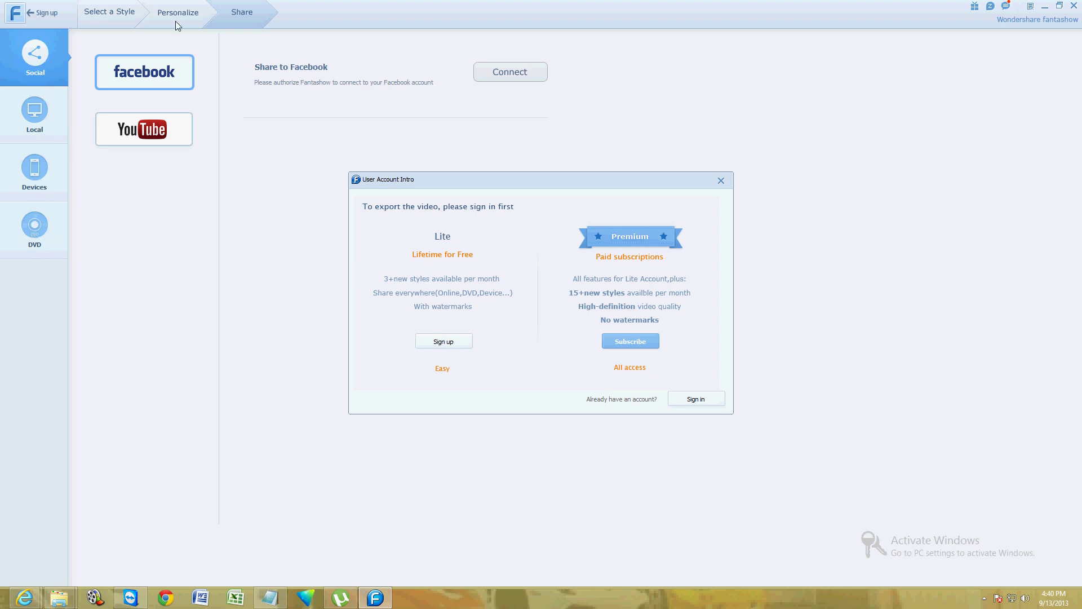
left_click(722, 182)
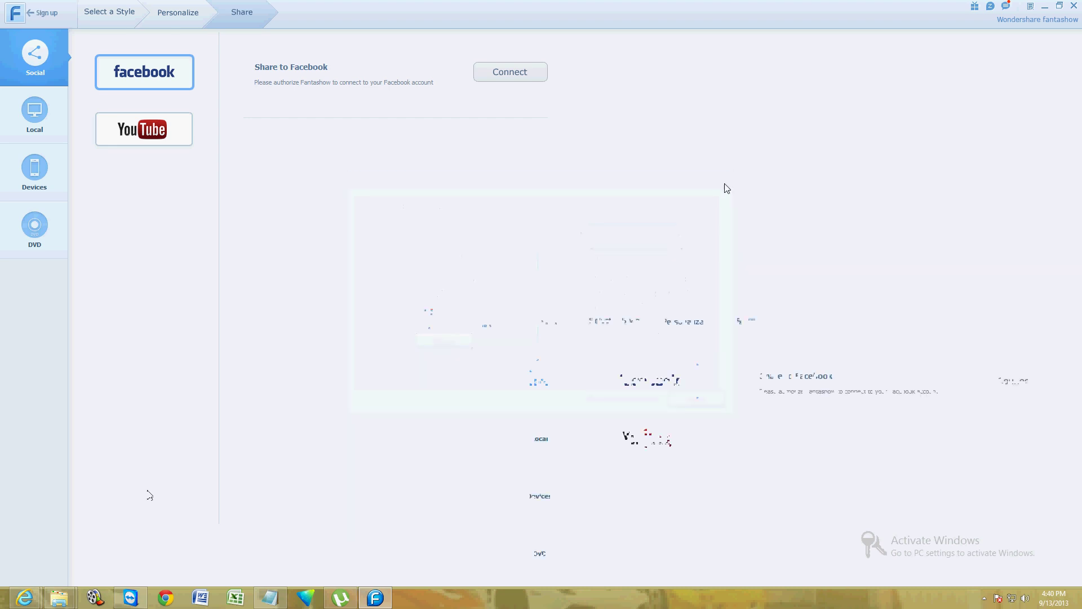
left_click(185, 12)
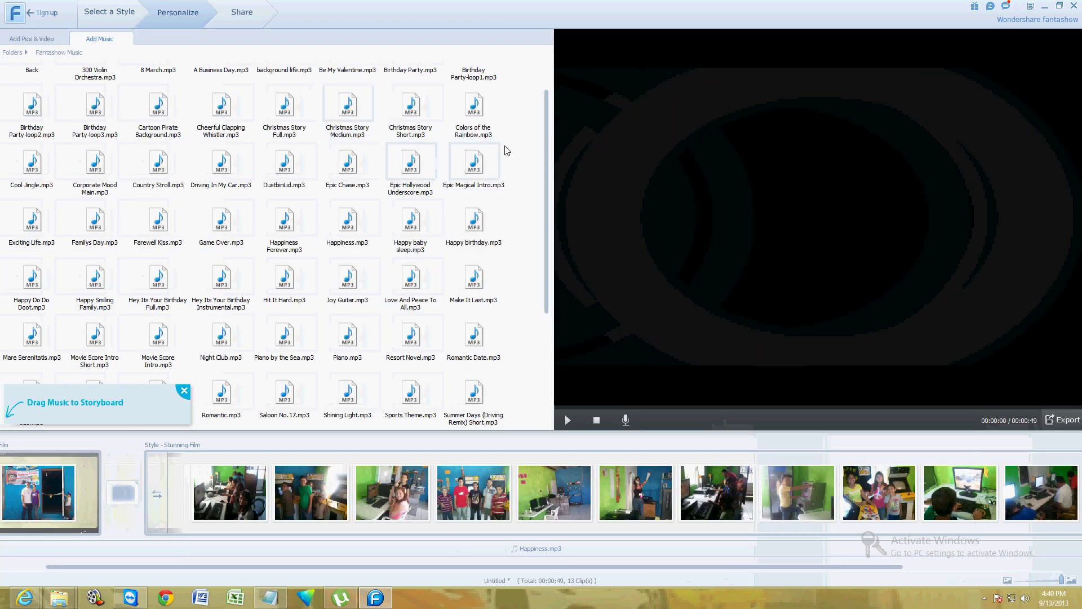